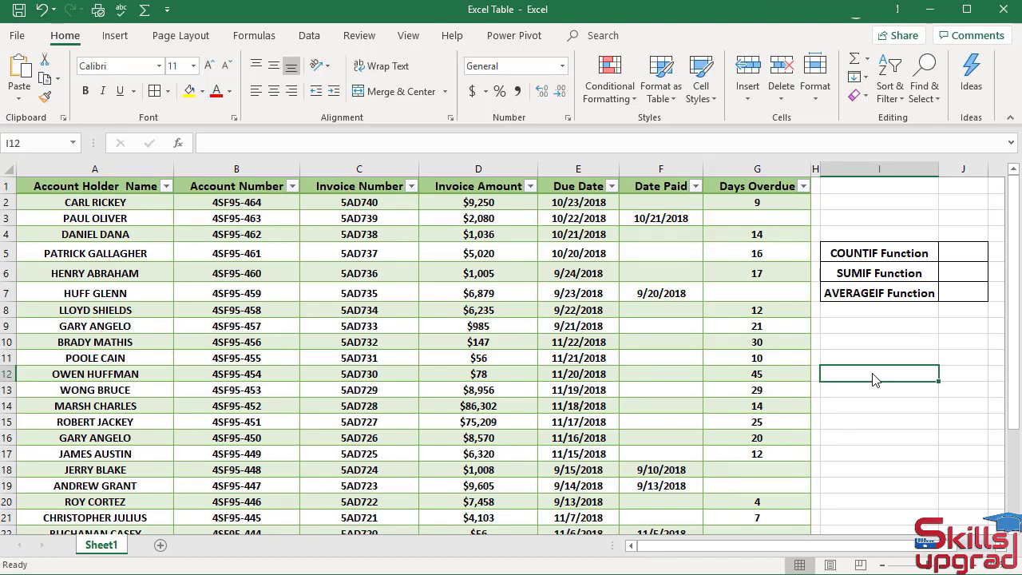
- Insert the statistical COUNTIF function in cell J5 and move its arguments dialog clear of the first Invoice Amount cells
click(962, 254)
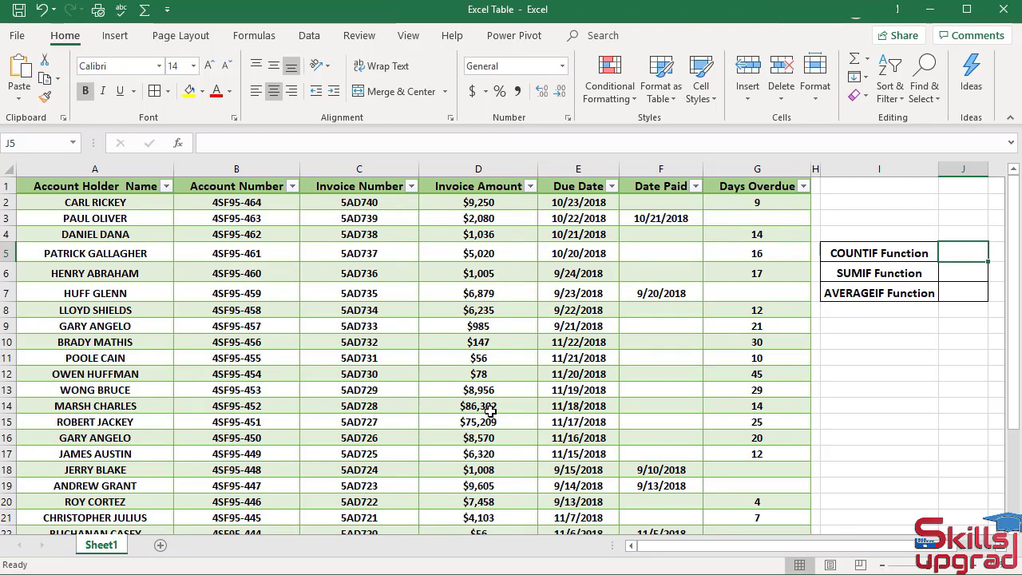
click(274, 39)
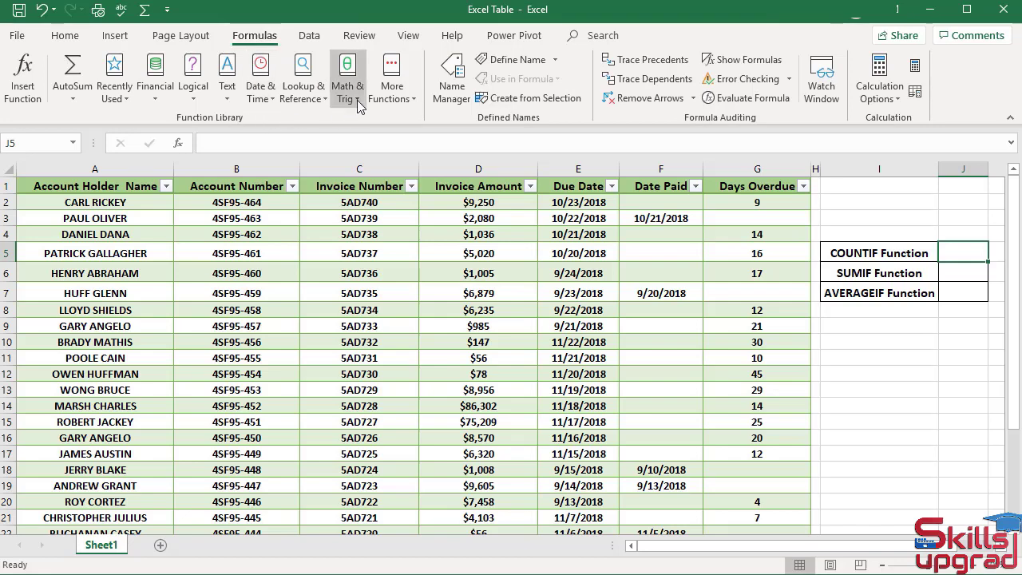
click(388, 99)
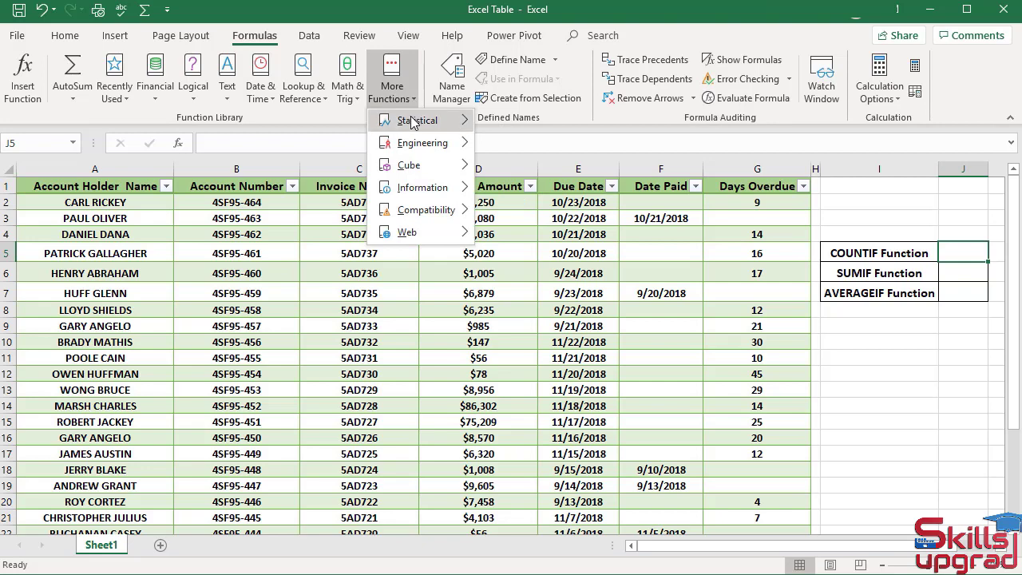
mouse_move(414, 121)
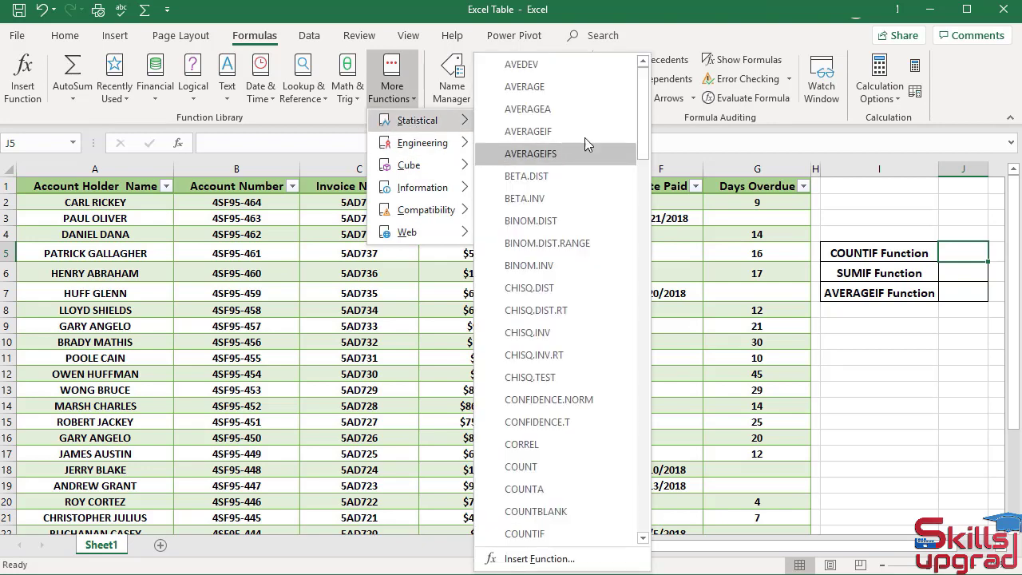
drag(643, 117, 643, 173)
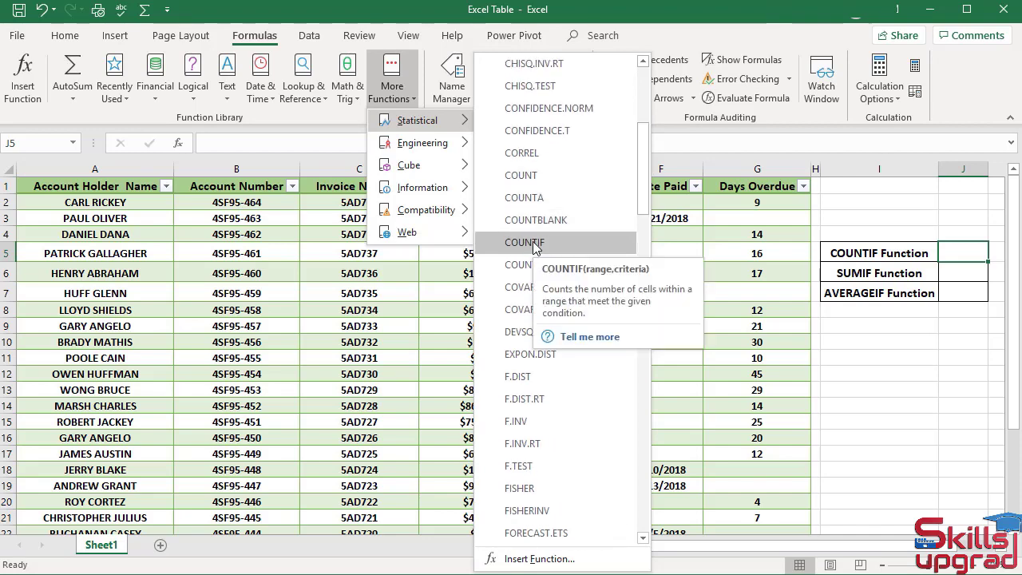
click(534, 249)
drag(508, 302, 321, 277)
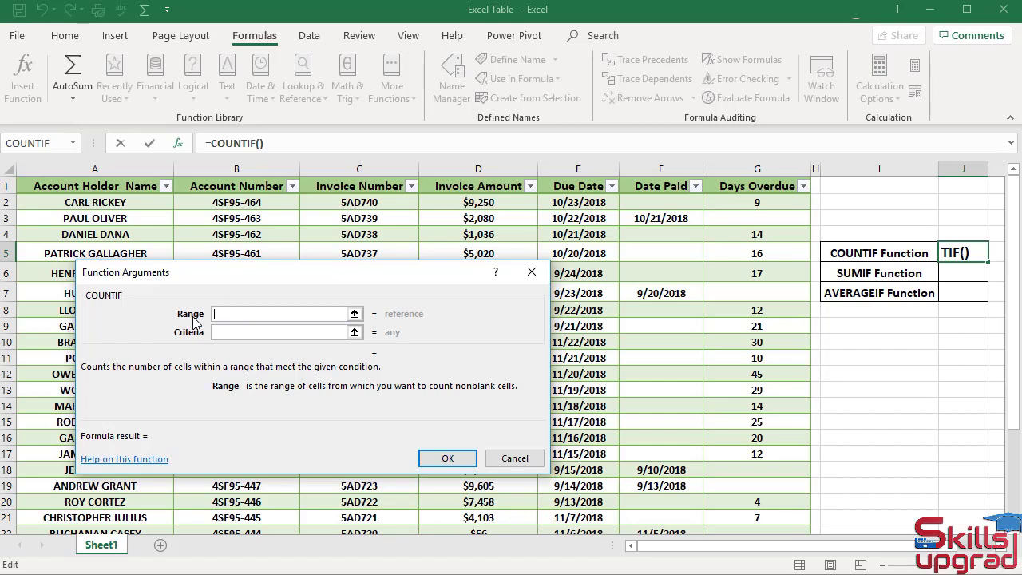
- Complete the COUNTIF formula with the table's Invoice Amount column as range and <100 as criteria
click(466, 203)
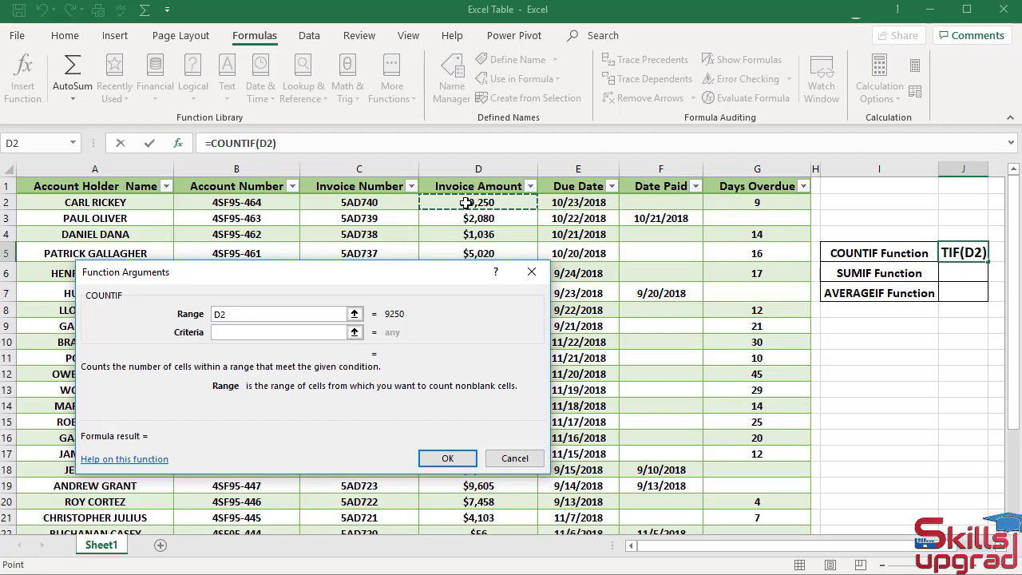
key(ctrl+shift+Down)
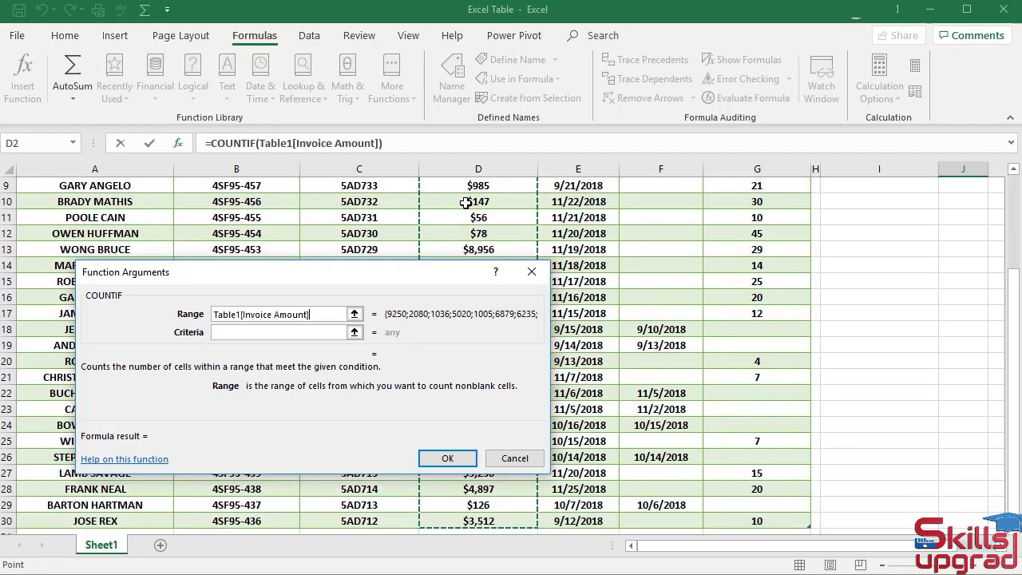
key(Tab)
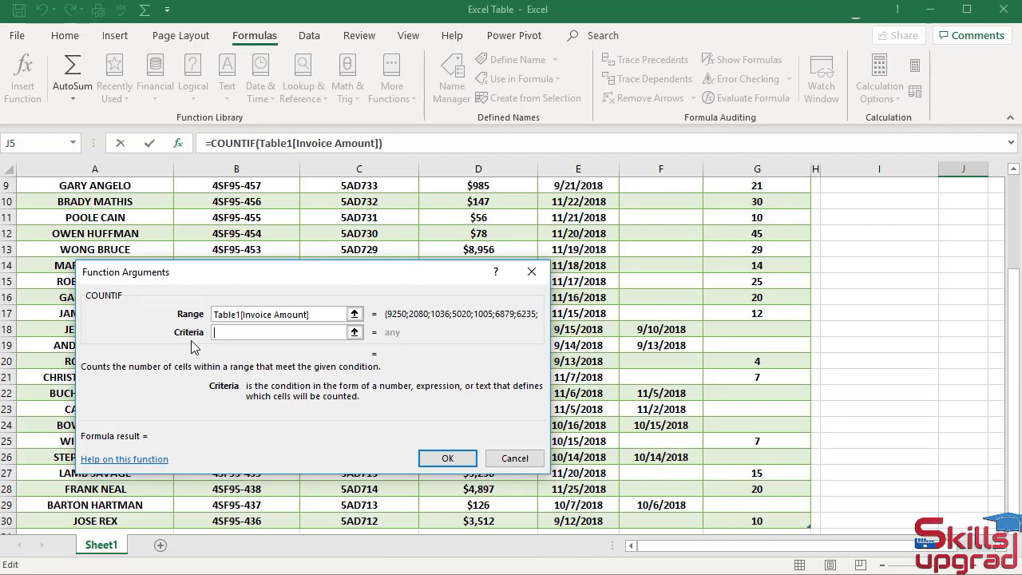
text(<100)
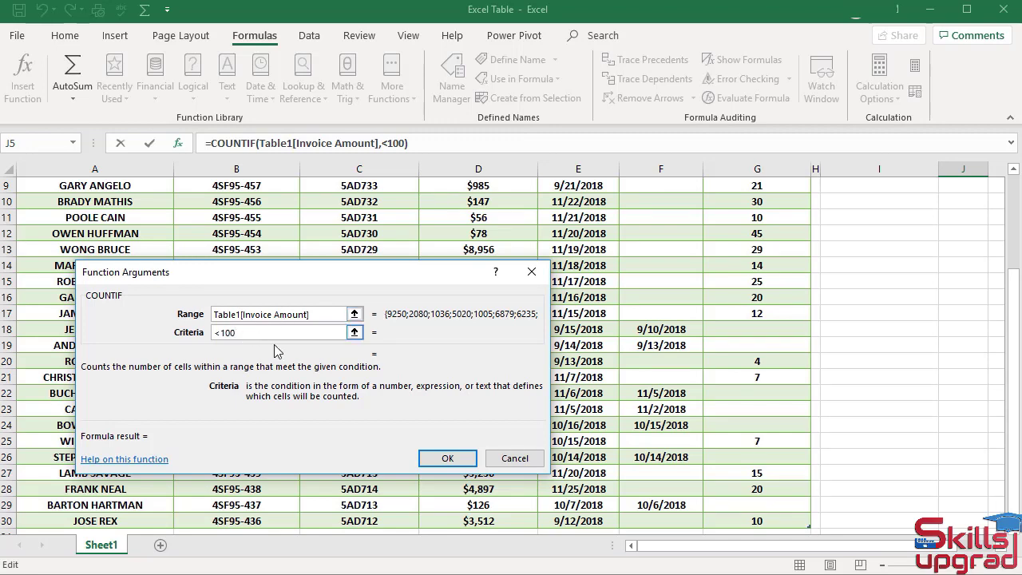
click(446, 458)
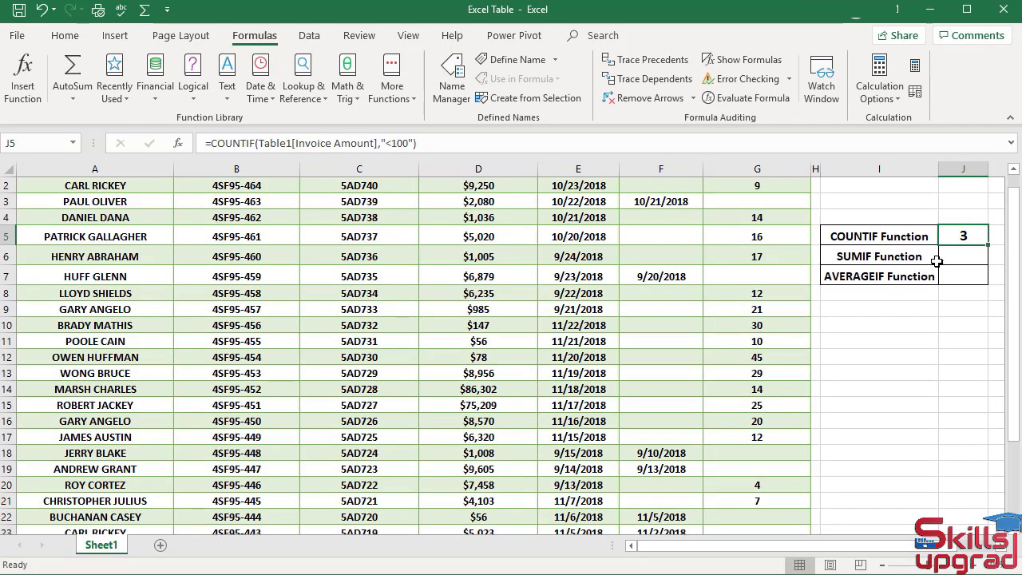
- Check the Invoice Amount column for the individual amounts below $100 that the COUNTIF formula counts
scroll(964, 236, down, 1)
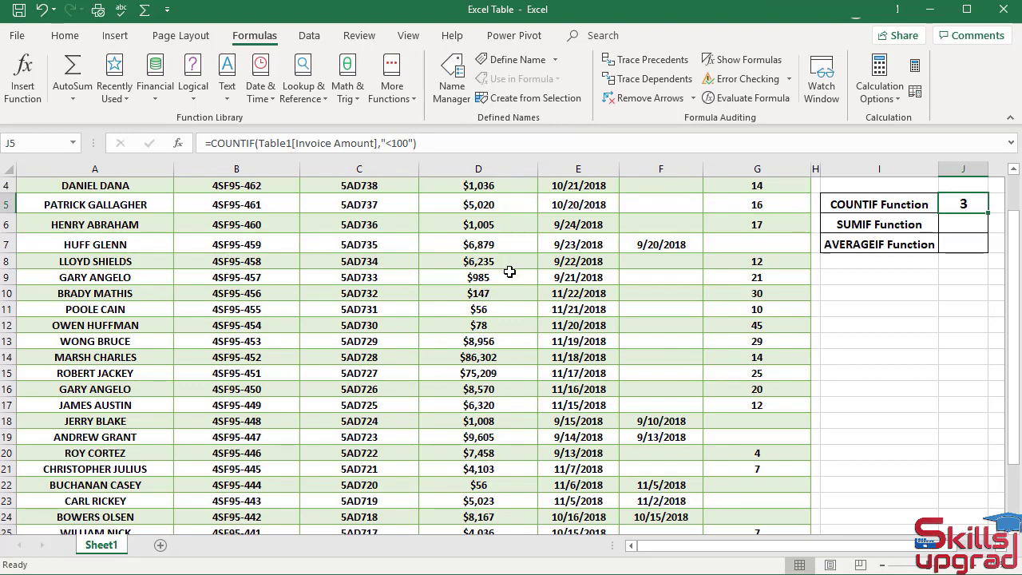
click(494, 311)
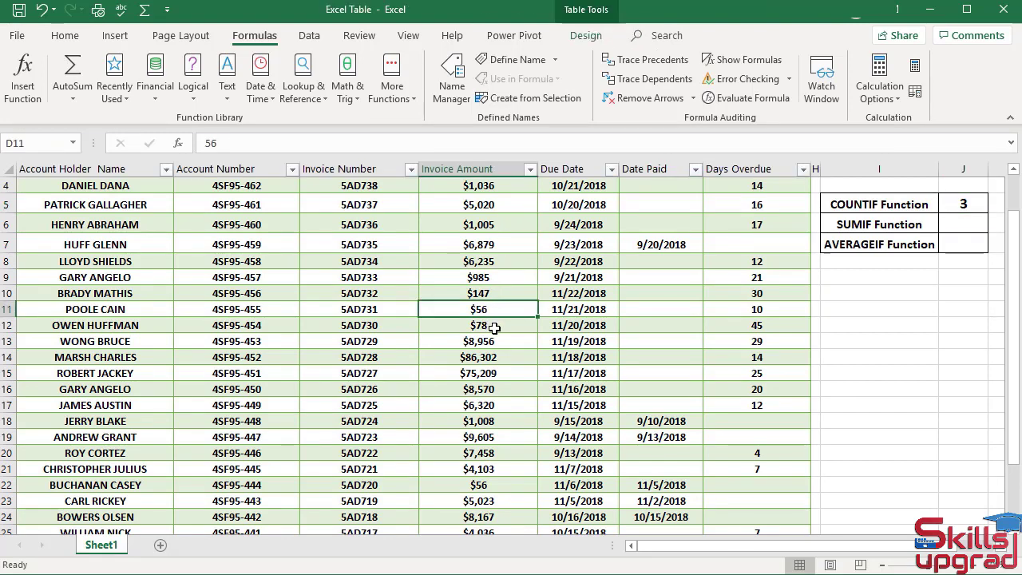
click(494, 327)
scroll(495, 360, down, 2)
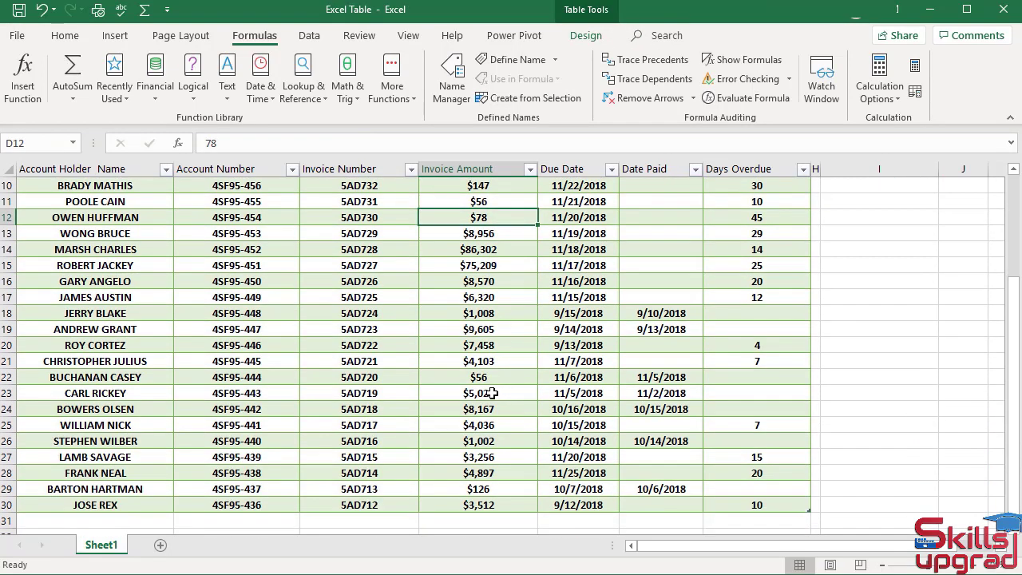
click(480, 375)
scroll(479, 375, down, 1)
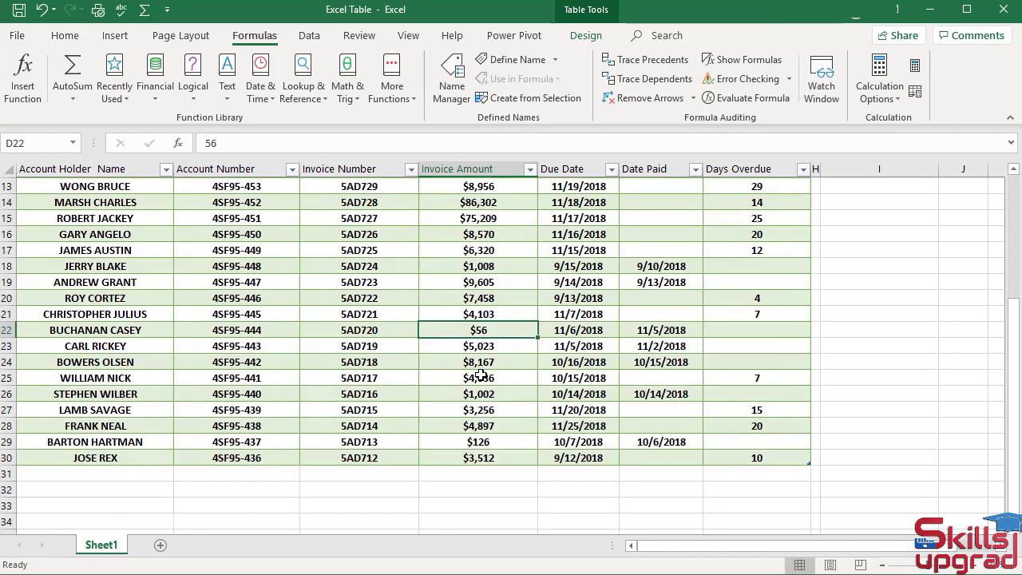
scroll(479, 374, up, 4)
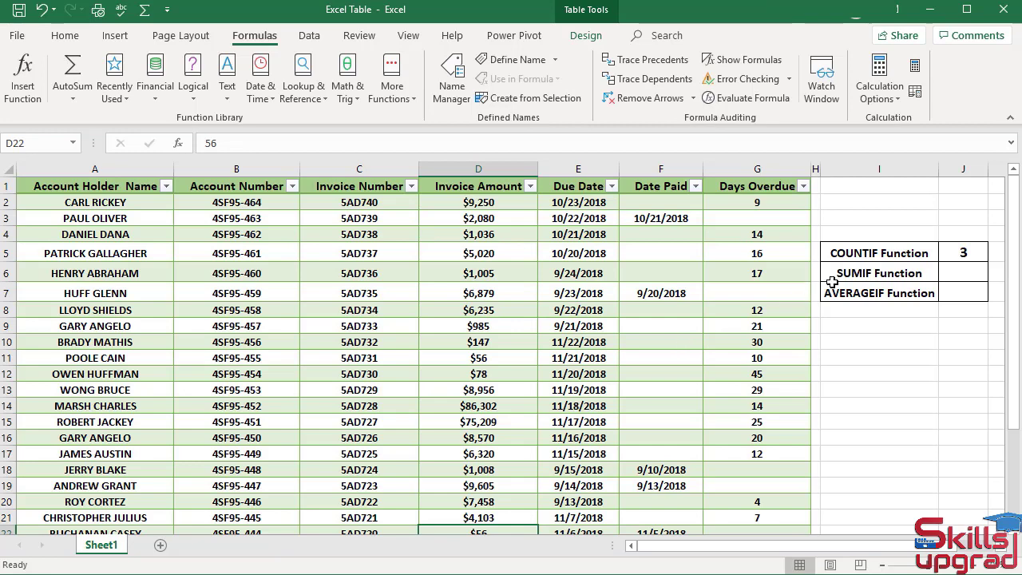
- Insert the SUMIF function from the math and trigonometry functions in cell J6
click(962, 270)
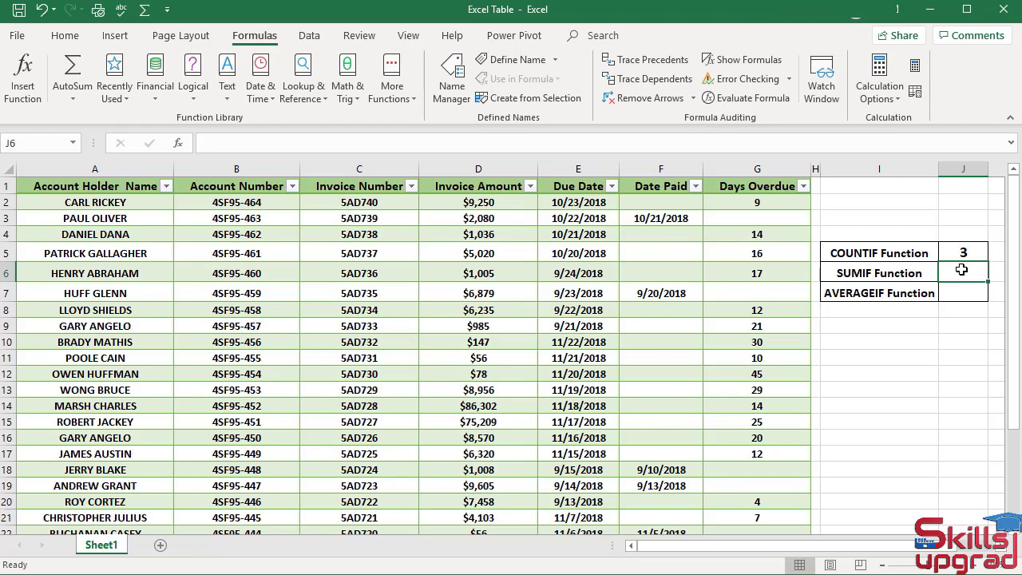
click(360, 106)
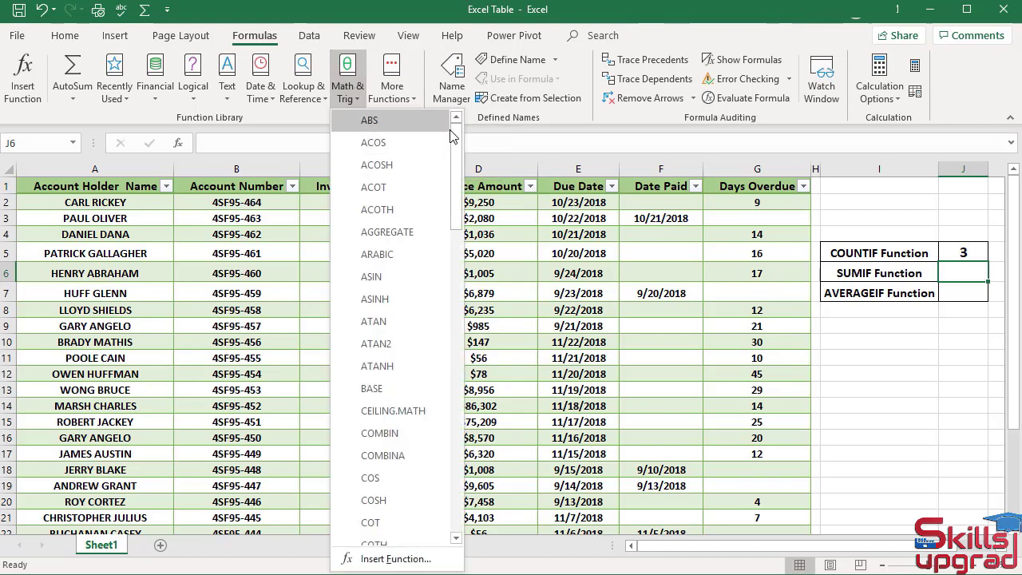
drag(452, 136, 478, 365)
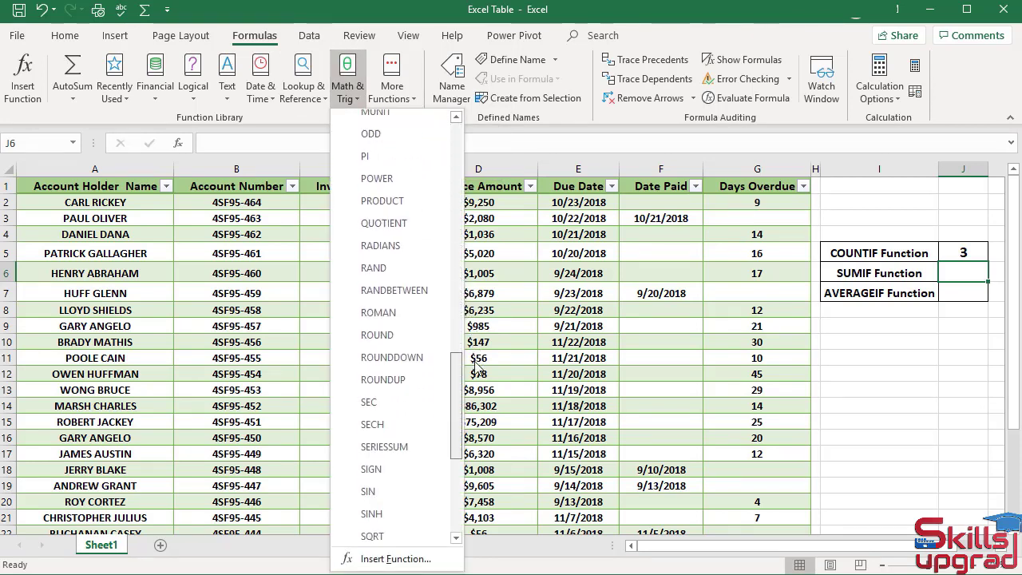
scroll(471, 366, down, 4)
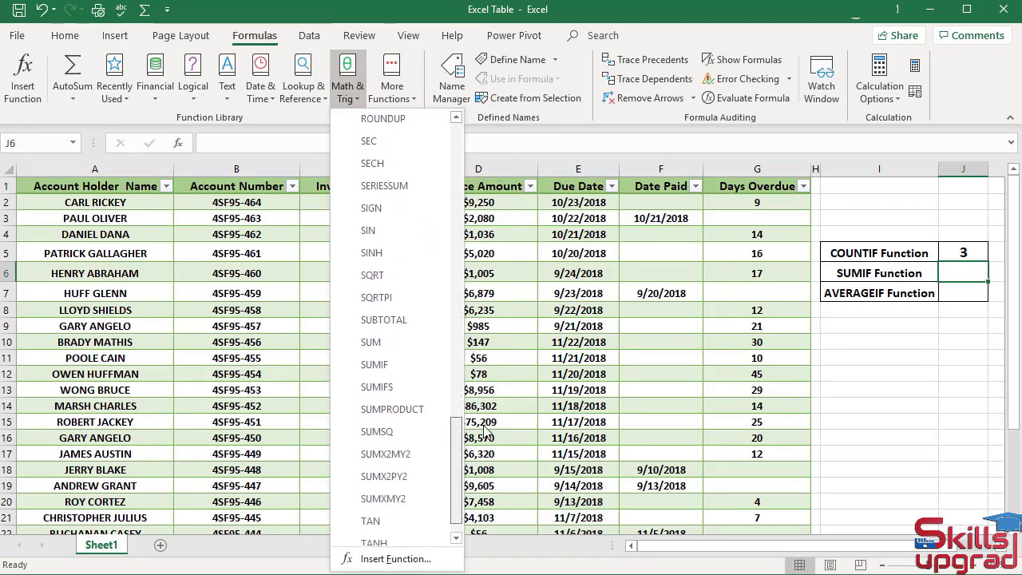
click(397, 369)
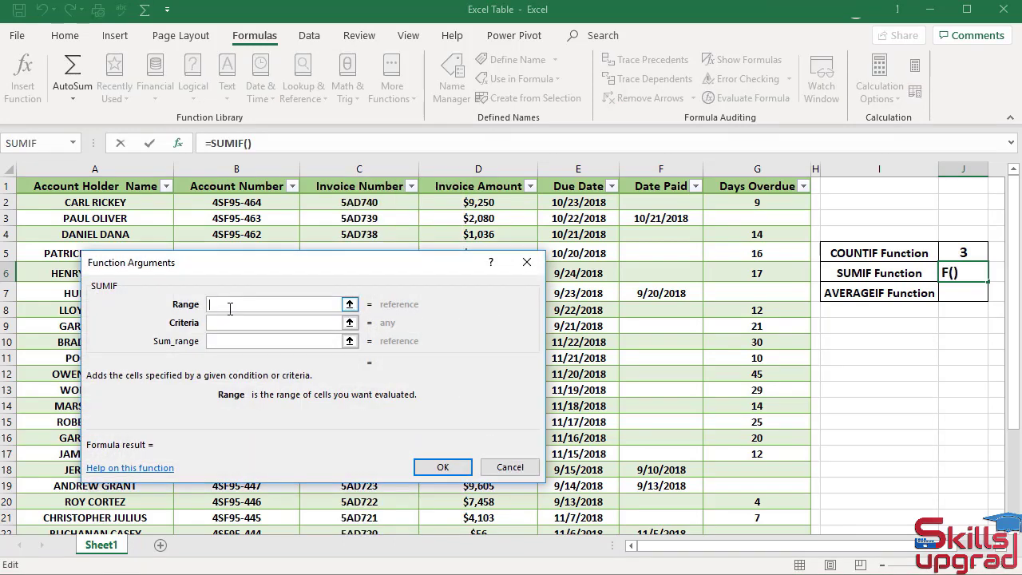
- Complete the SUMIF formula with the table's Invoice Amount column as range and >=5000 as criteria
click(465, 205)
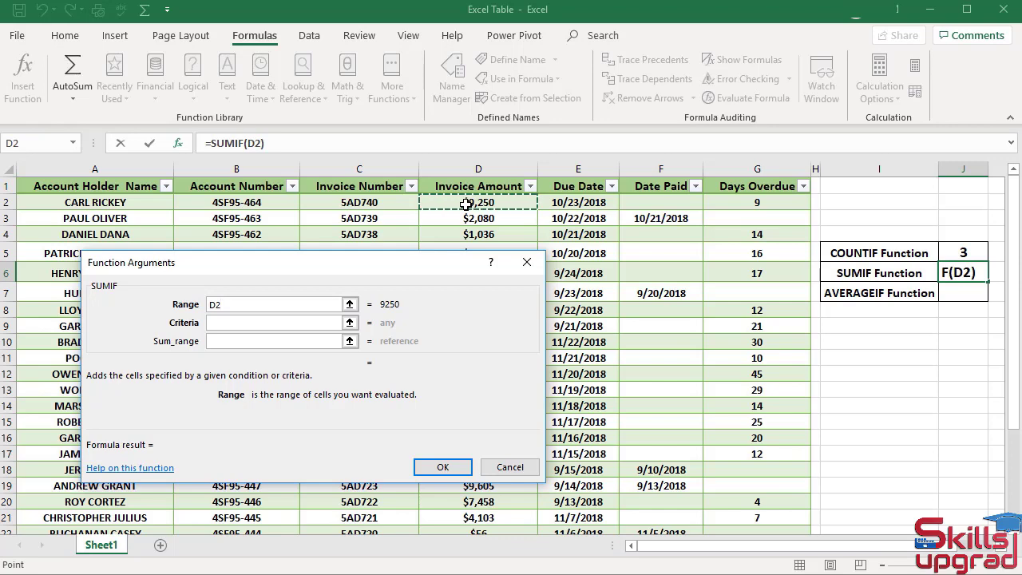
key(ctrl+shift+Down)
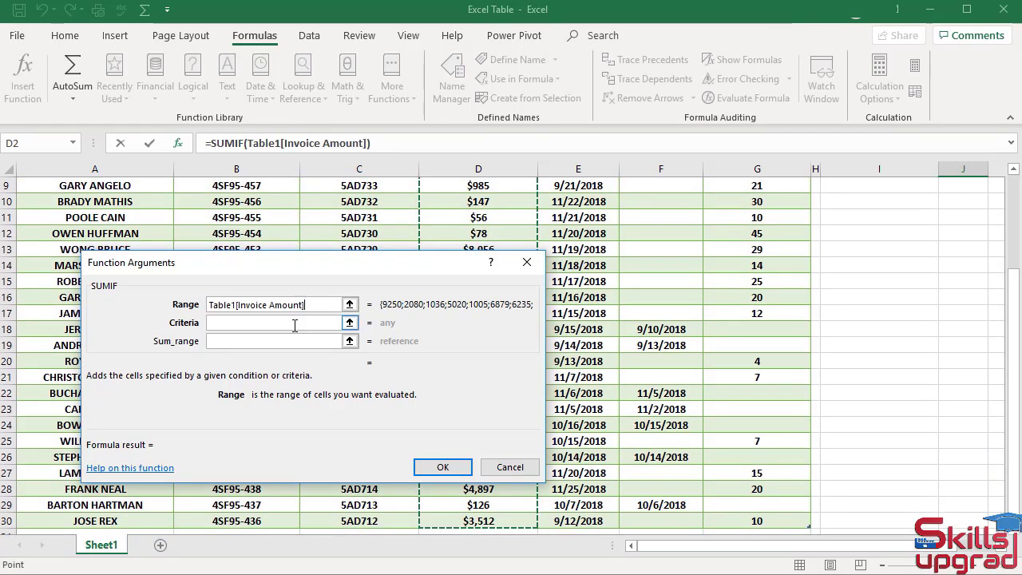
click(294, 324)
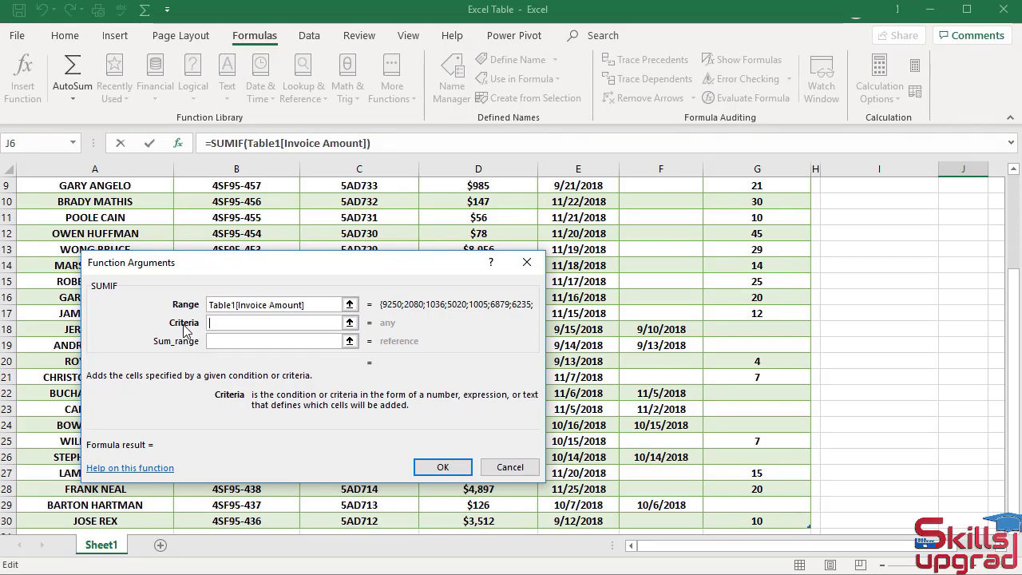
scroll(430, 305, up, 3)
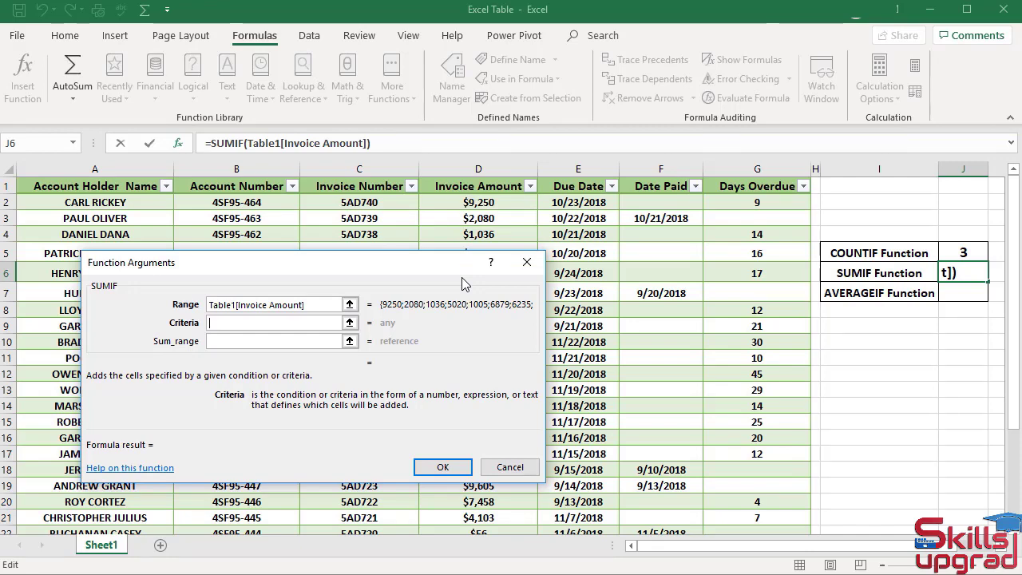
text(>=50000)
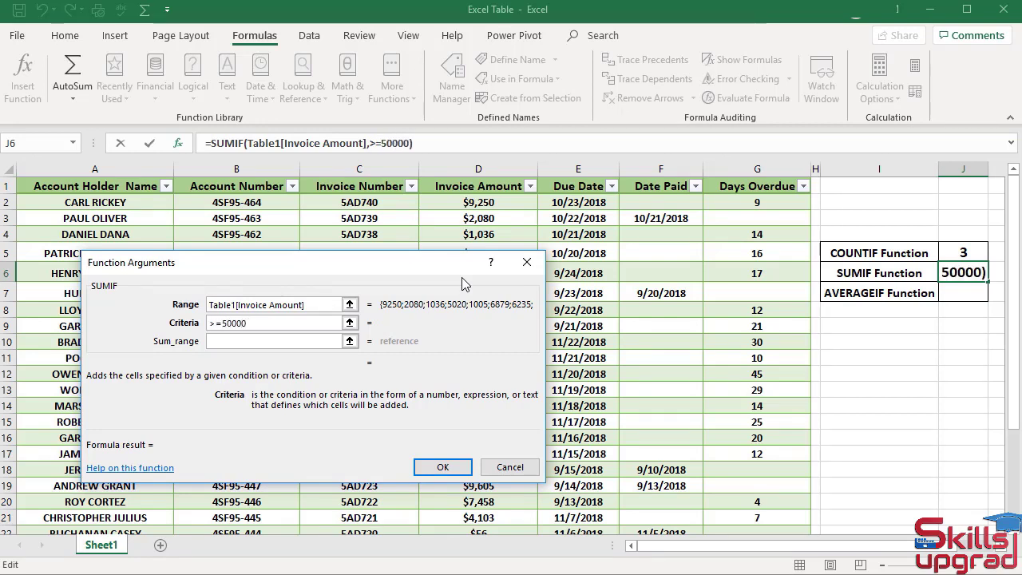
key(BackSpace)
click(443, 467)
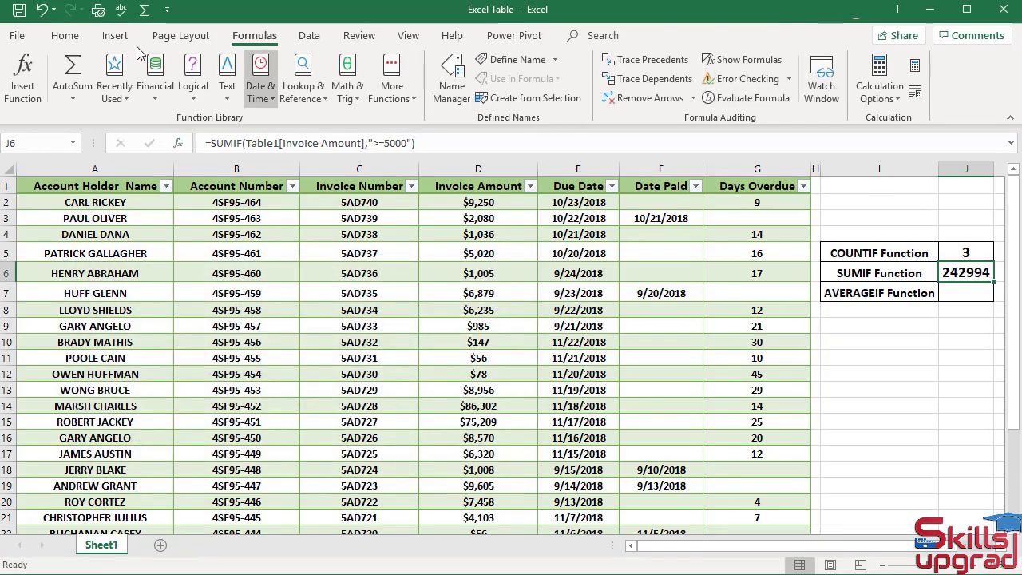
- Format the SUMIF result in J6 as Currency with no decimal places
click(73, 38)
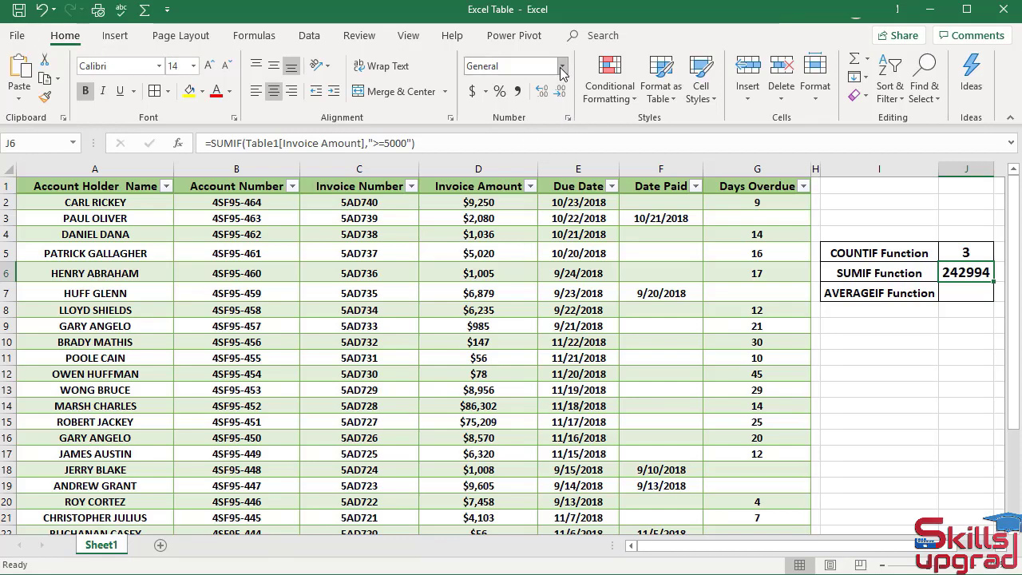
click(562, 69)
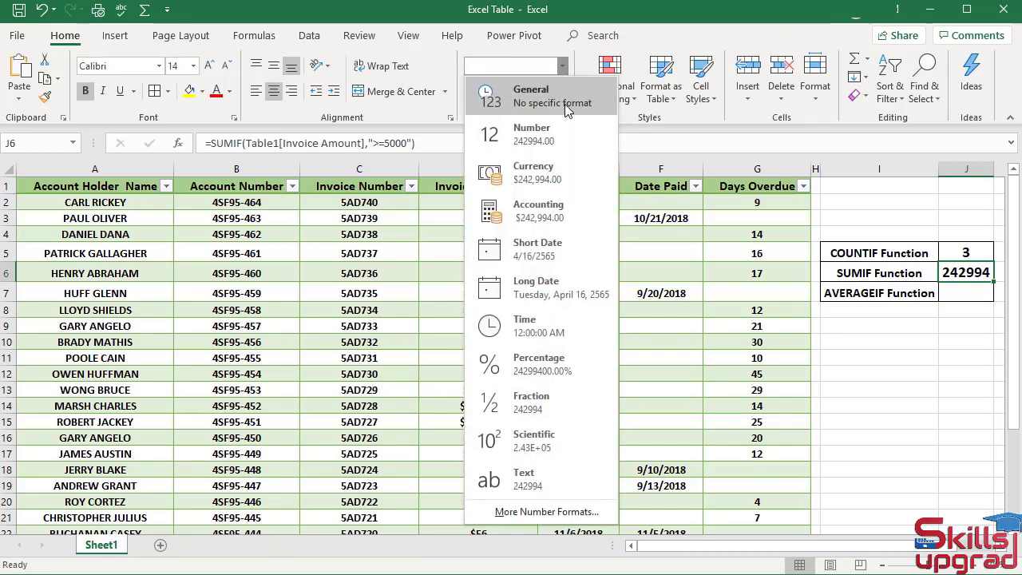
click(557, 176)
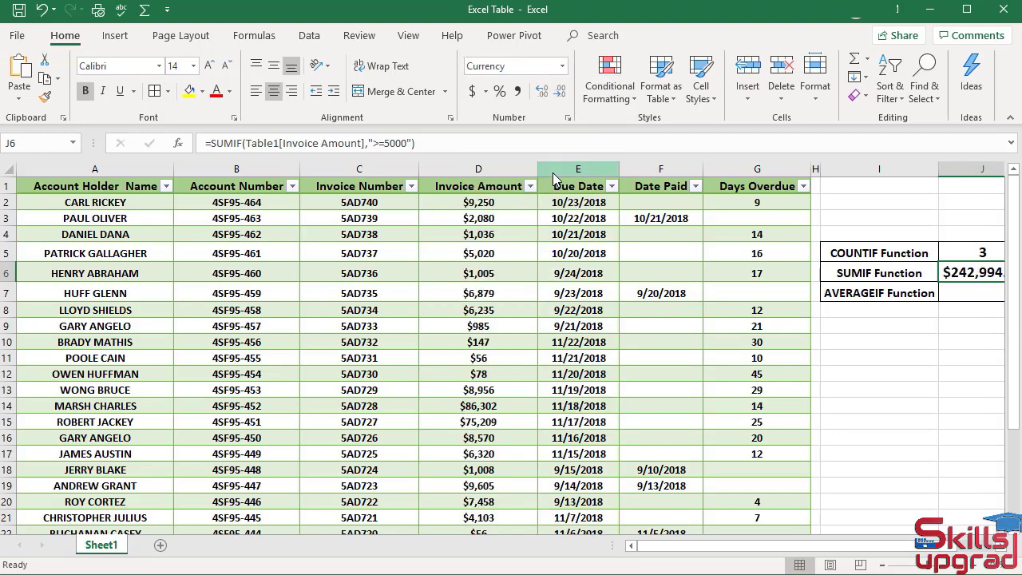
click(560, 98)
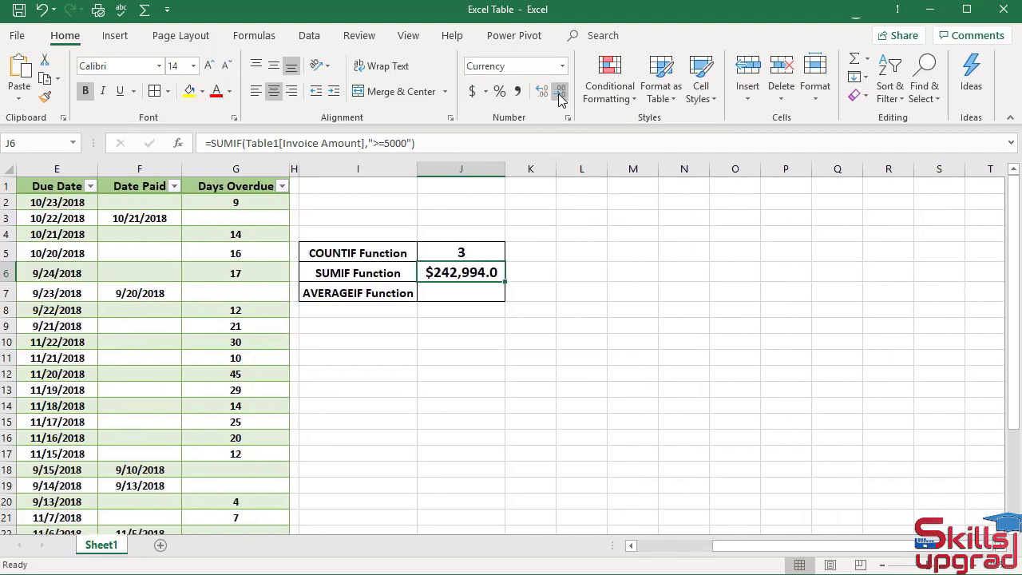
click(559, 98)
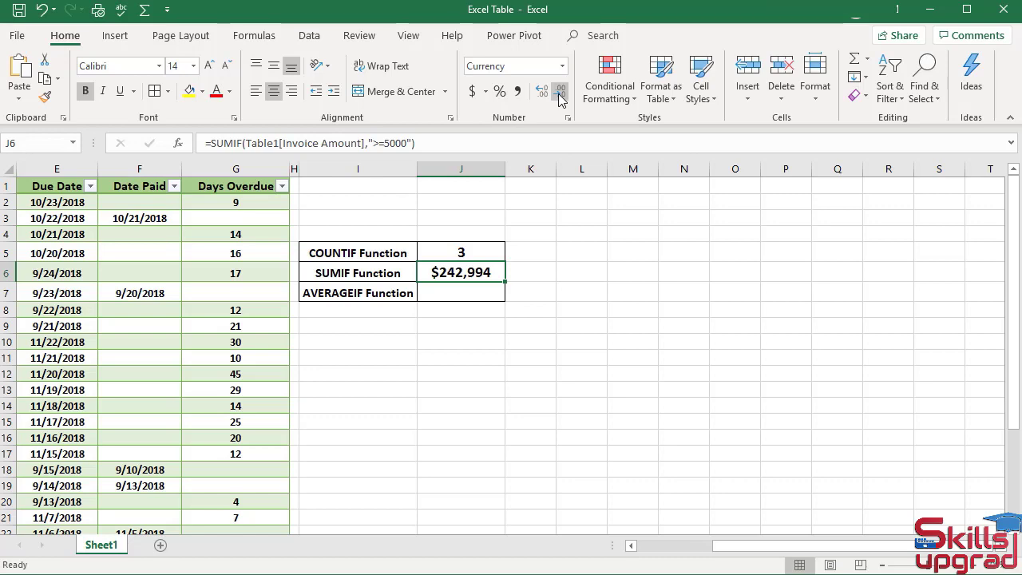
- Review the invoice amounts against the criteria in the SUMIF formula
drag(764, 549, 717, 550)
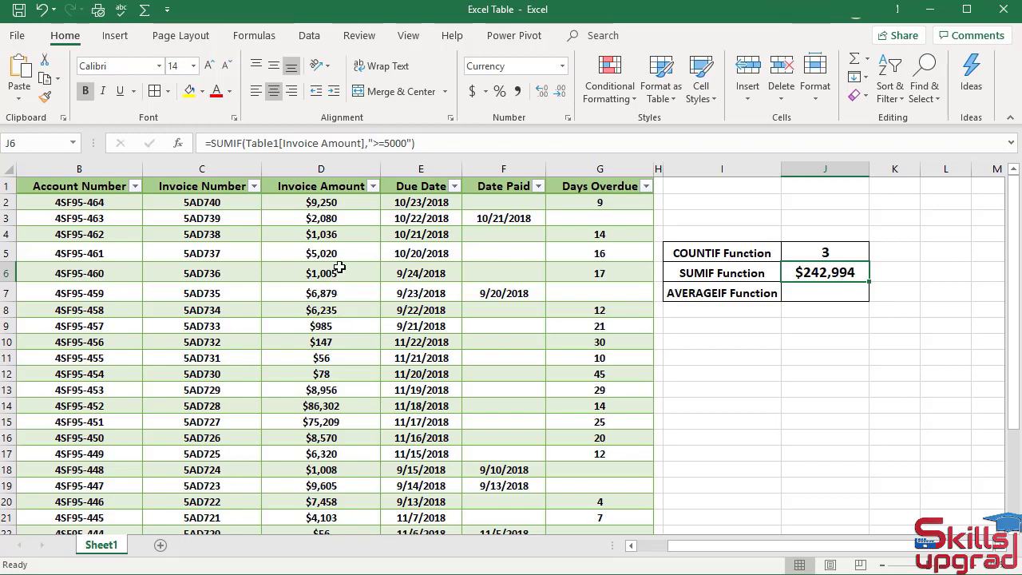
scroll(339, 267, down, 4)
scroll(339, 267, up, 4)
click(387, 145)
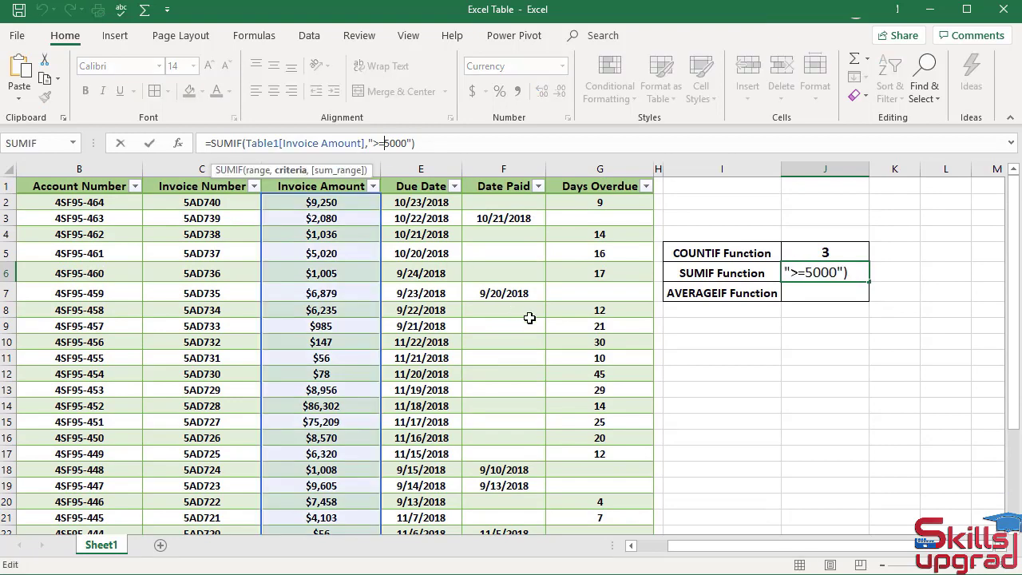
- Insert the AVERAGEIF function from the statistical functions in cell J7
click(816, 297)
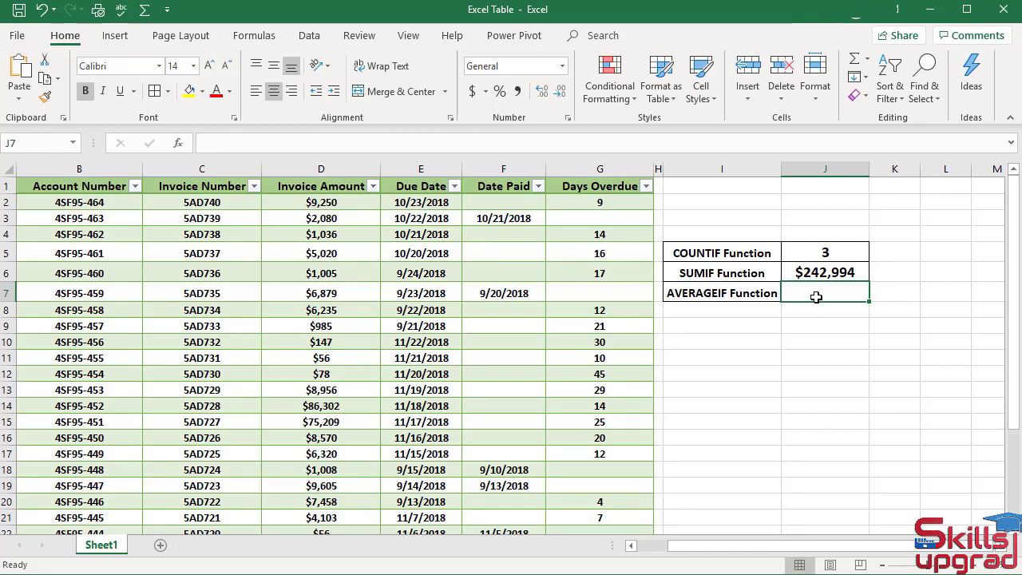
click(255, 38)
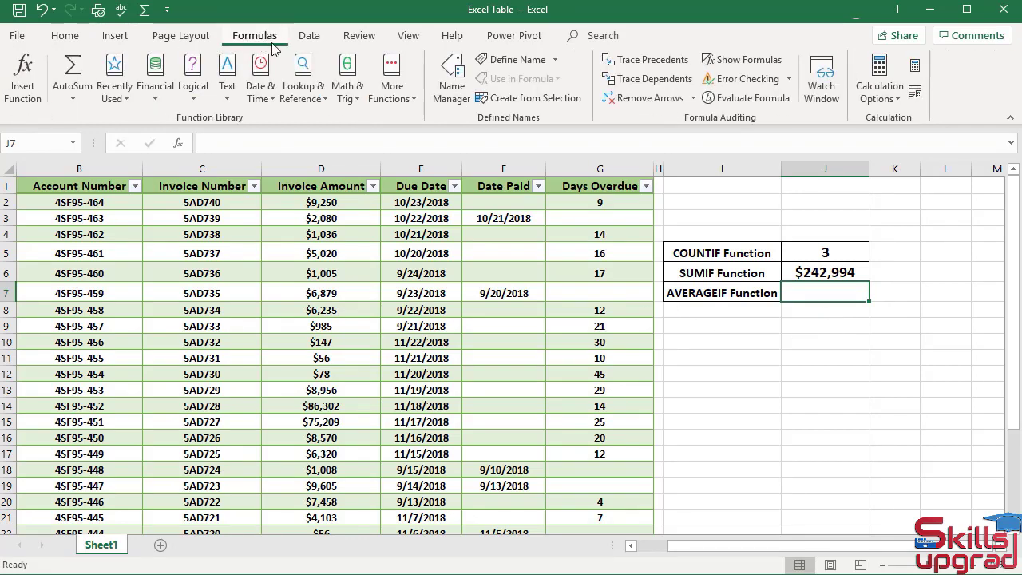
click(384, 93)
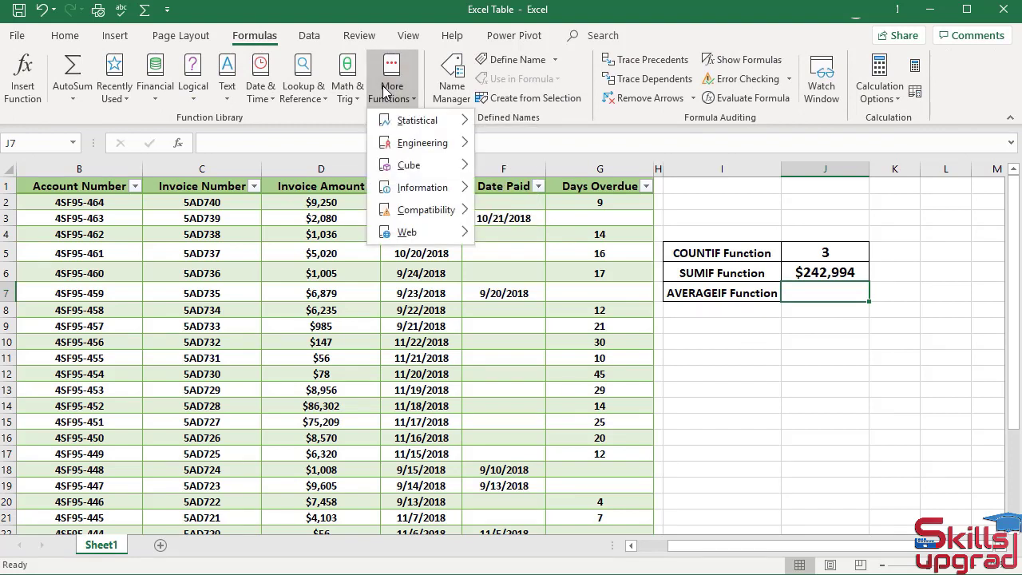
mouse_move(409, 120)
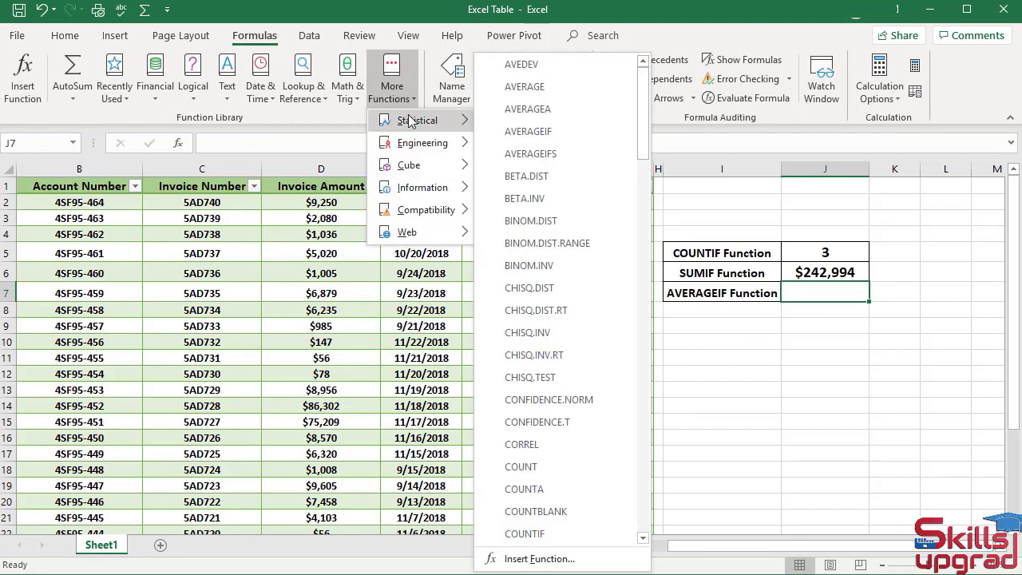
click(527, 134)
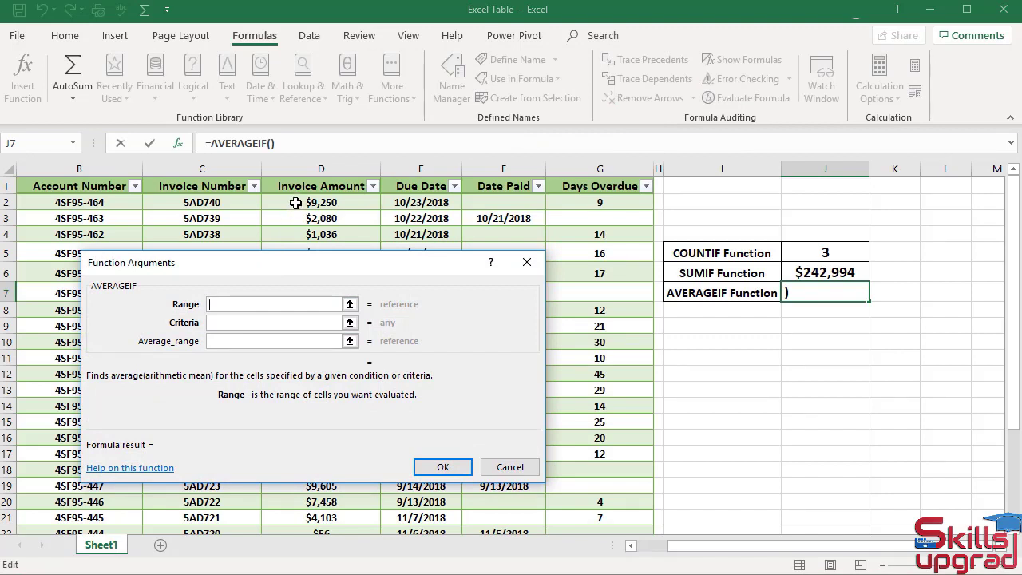
- Complete the AVERAGEIF formula with the table's Invoice Amount column as range and >=0 as criteria
click(295, 203)
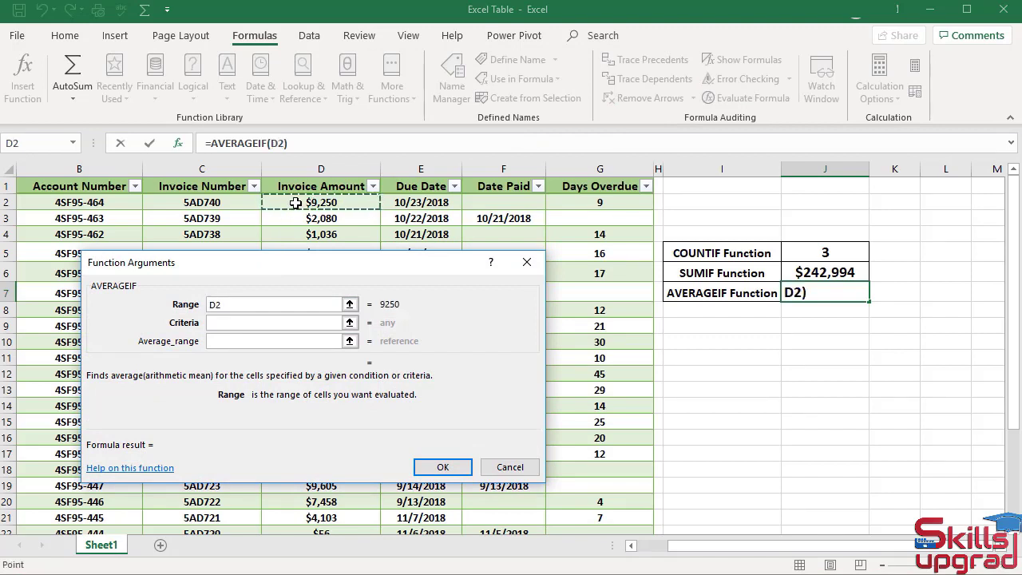
key(ctrl+shift+Down)
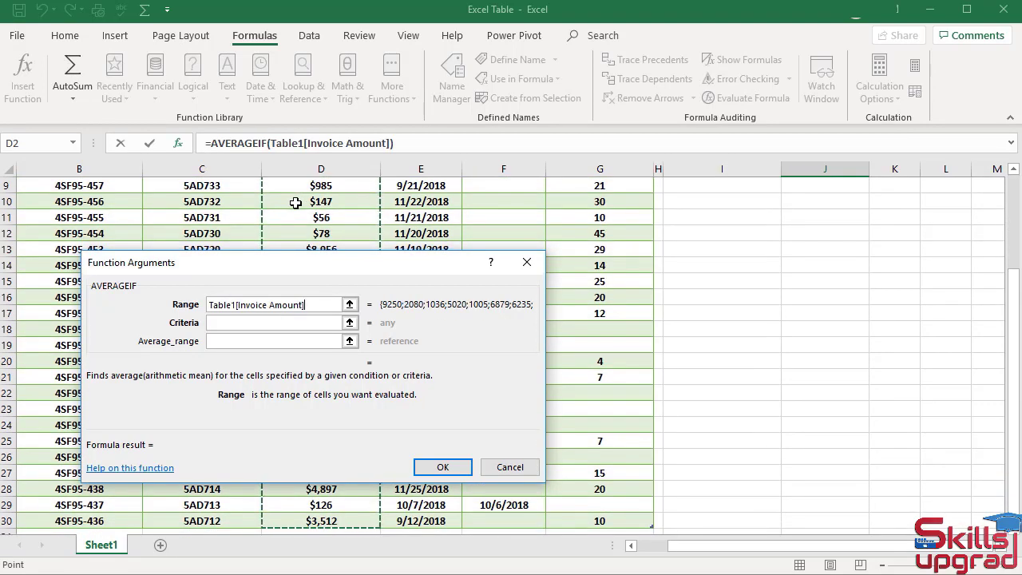
key(Tab)
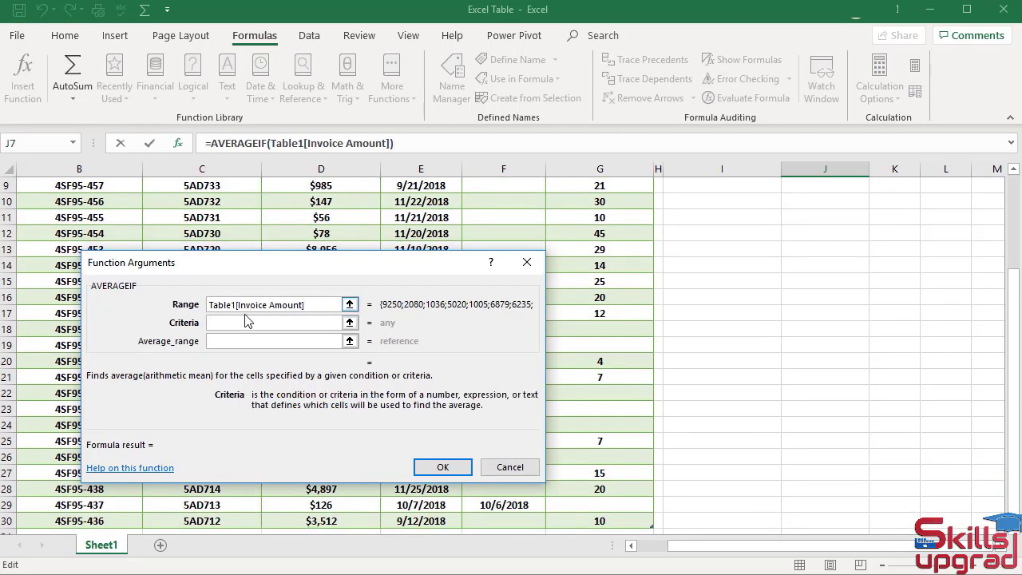
scroll(311, 233, up, 3)
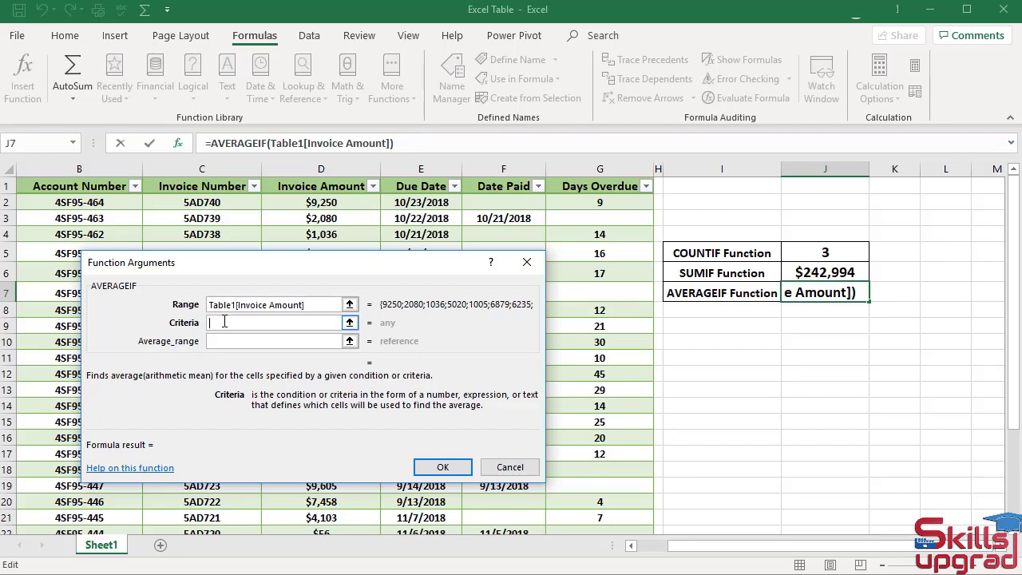
text(>=0)
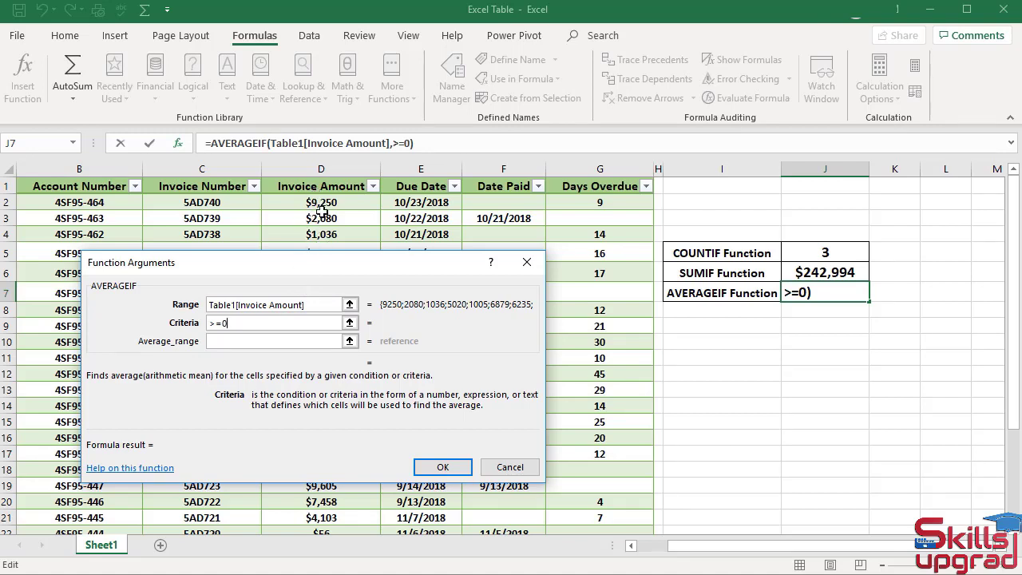
click(467, 469)
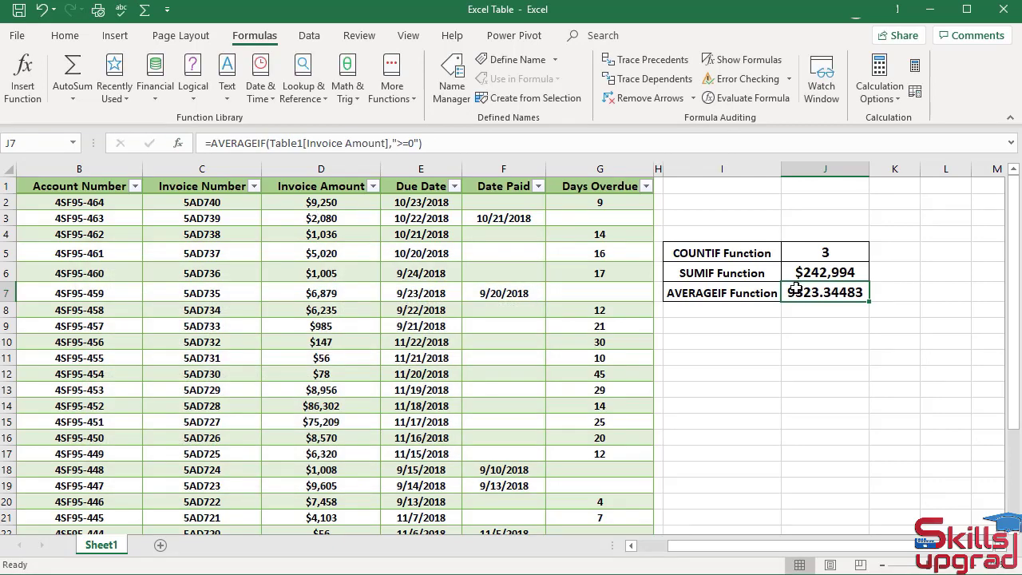
- Format the AVERAGEIF result in J7 as Currency with no decimal places
click(68, 38)
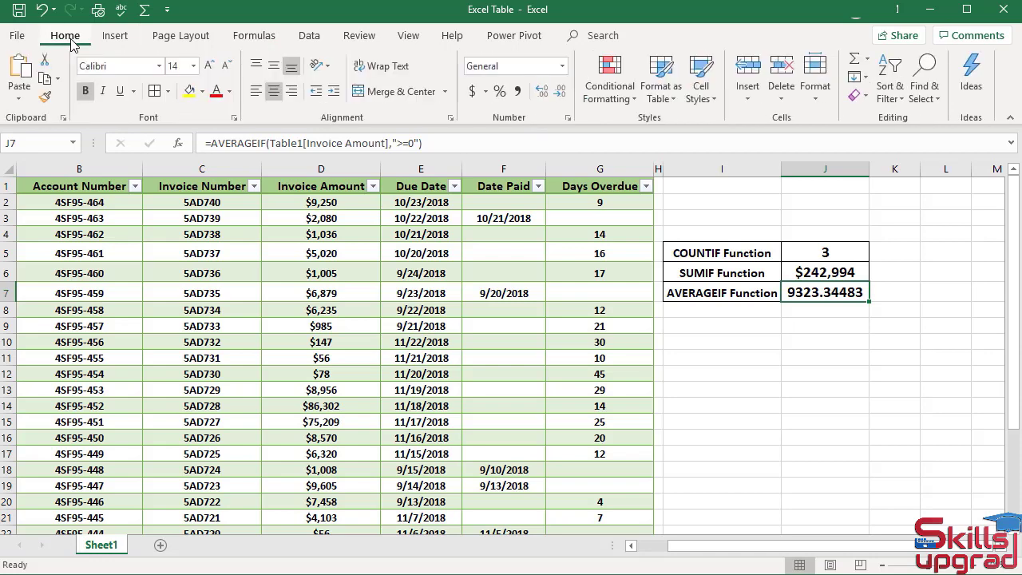
click(563, 71)
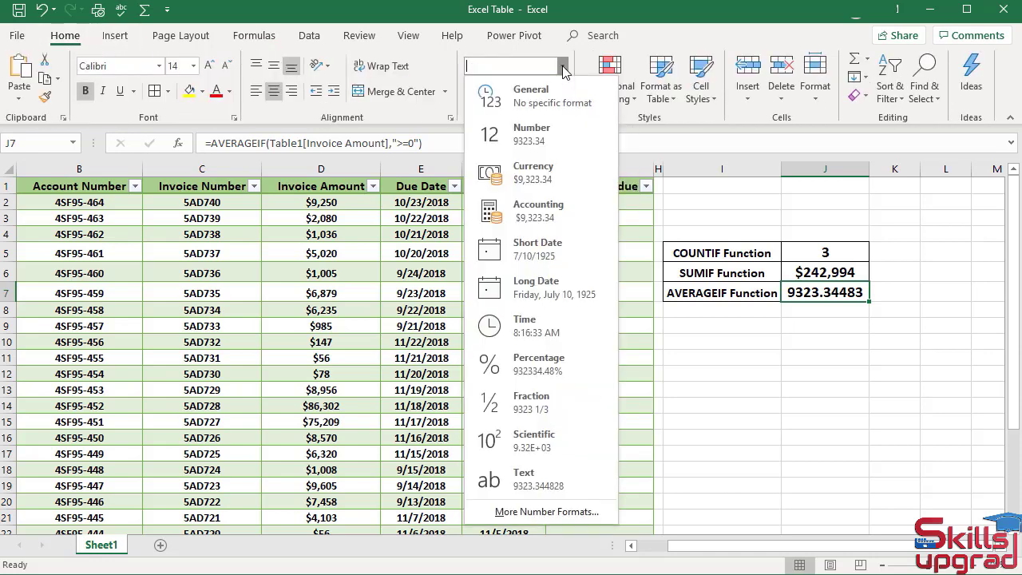
click(539, 176)
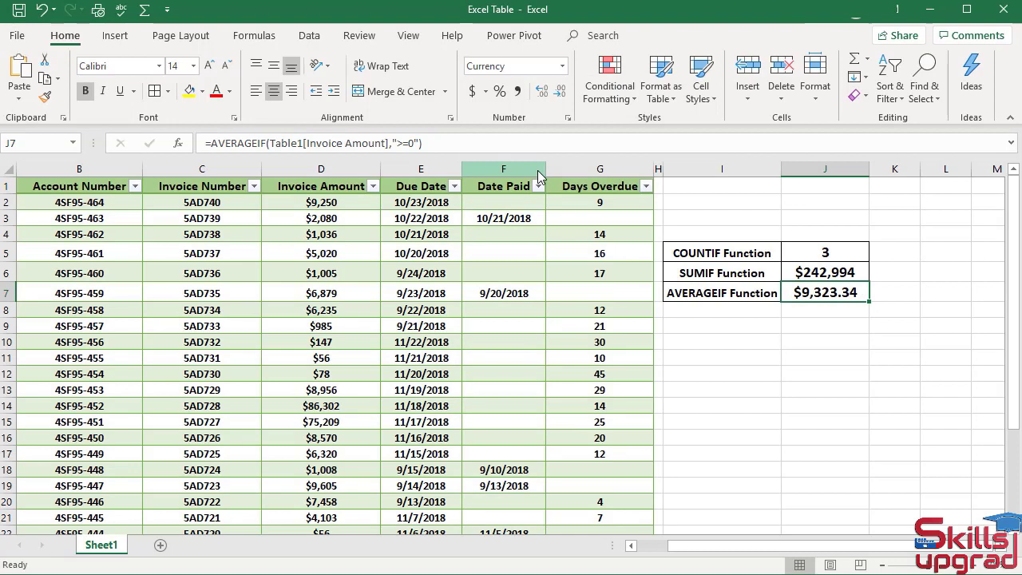
click(562, 92)
click(563, 92)
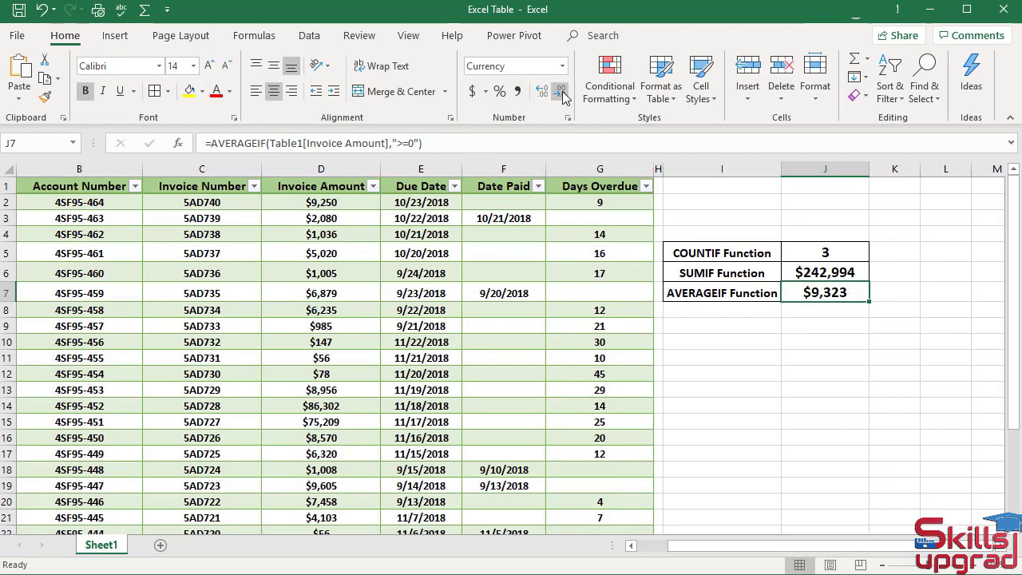